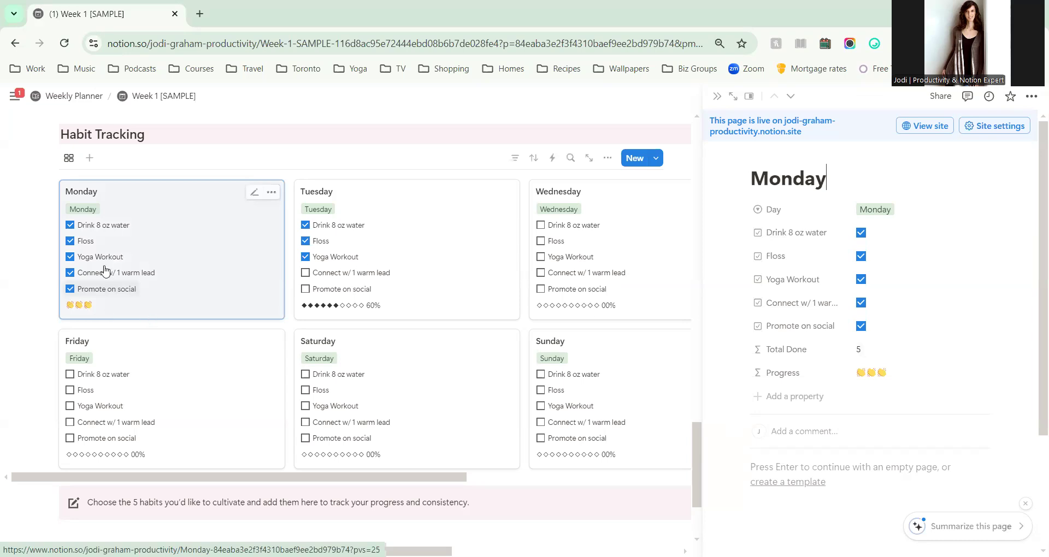
# Step: Clear Monday's Promote on social habit to test the progress bar, and undo the change
pyautogui.click(69, 289)
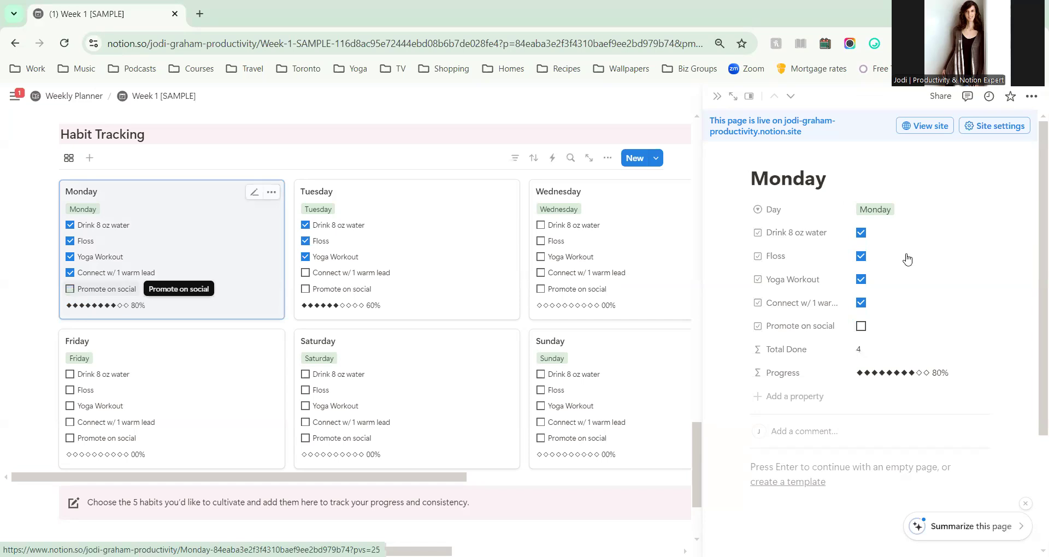
pyautogui.hotkey('ctrl', 'z')
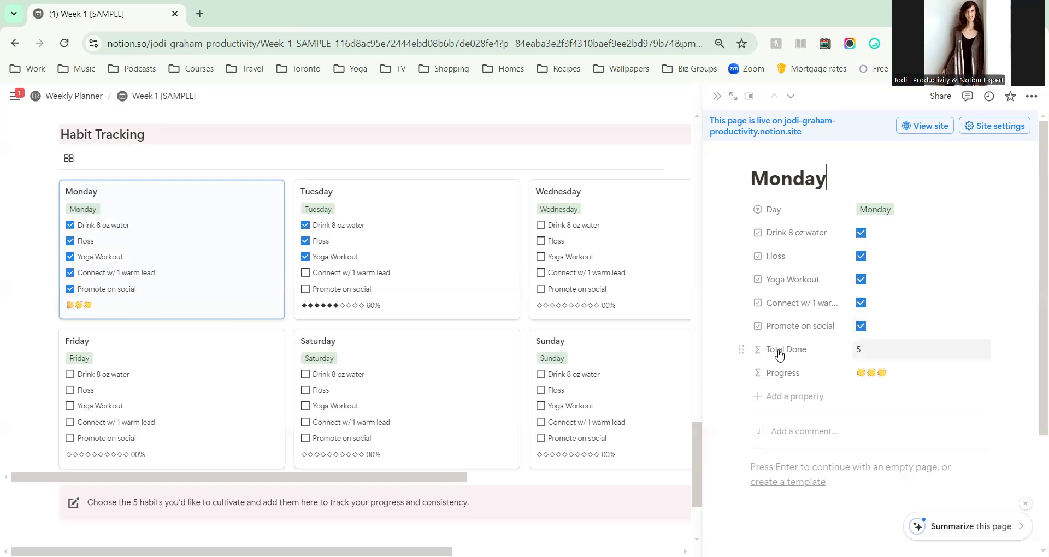
# Step: Try extending Monday's Total Done formula with another toNumber term for the Drink 8 oz water property
pyautogui.click(881, 358)
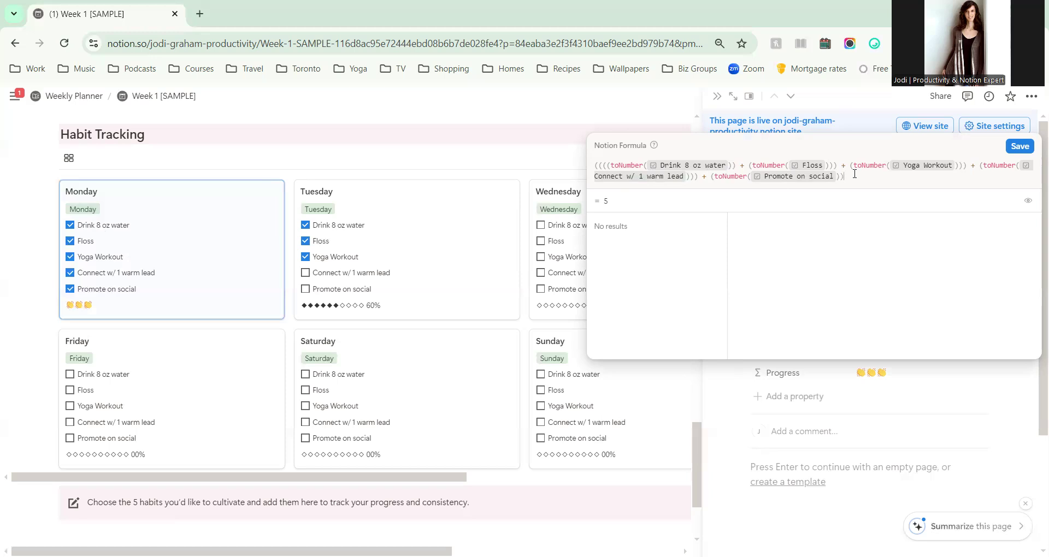
pyautogui.write('+')
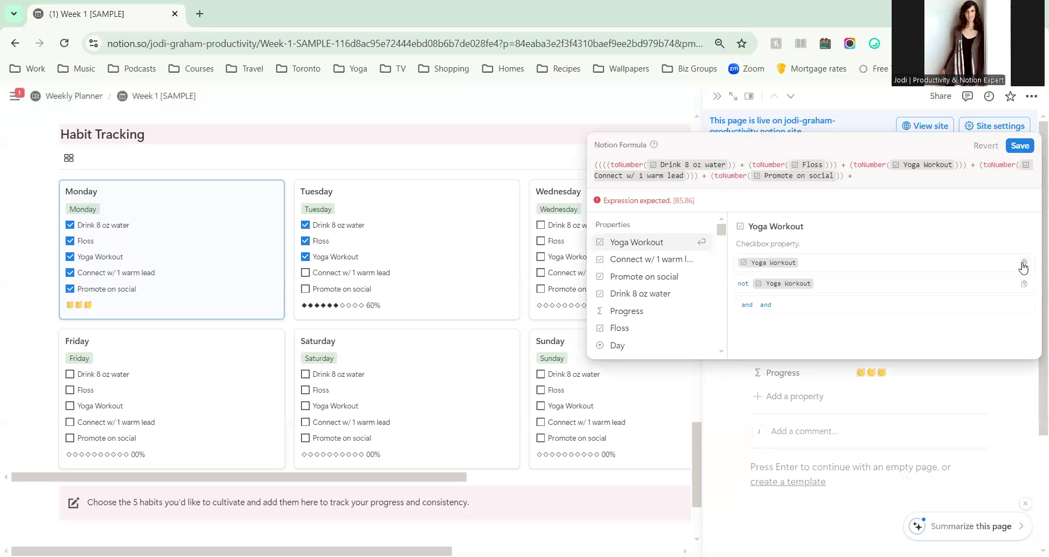
pyautogui.write(' (toNum')
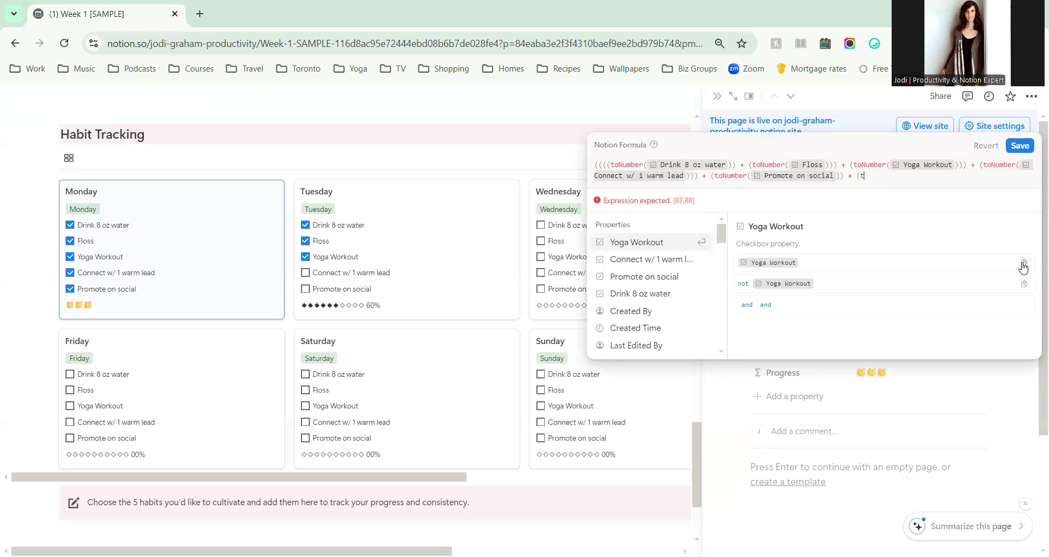
pyautogui.press('Return')
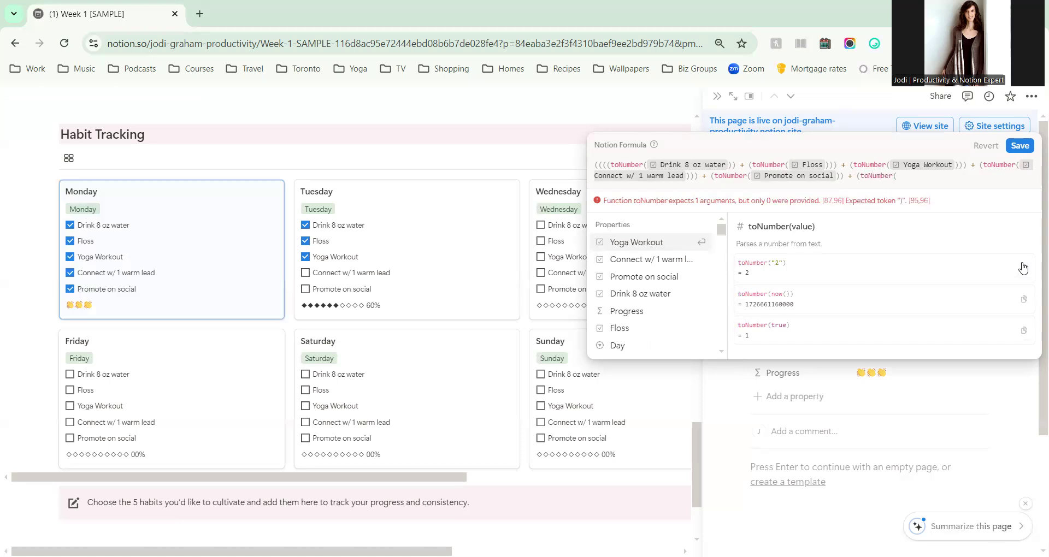
pyautogui.write('D')
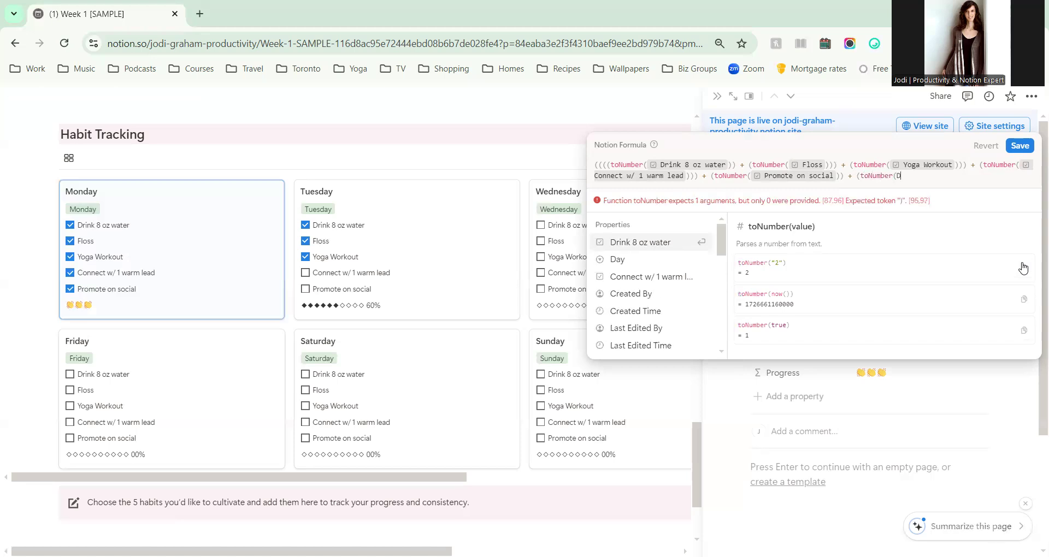
pyautogui.write('rink')
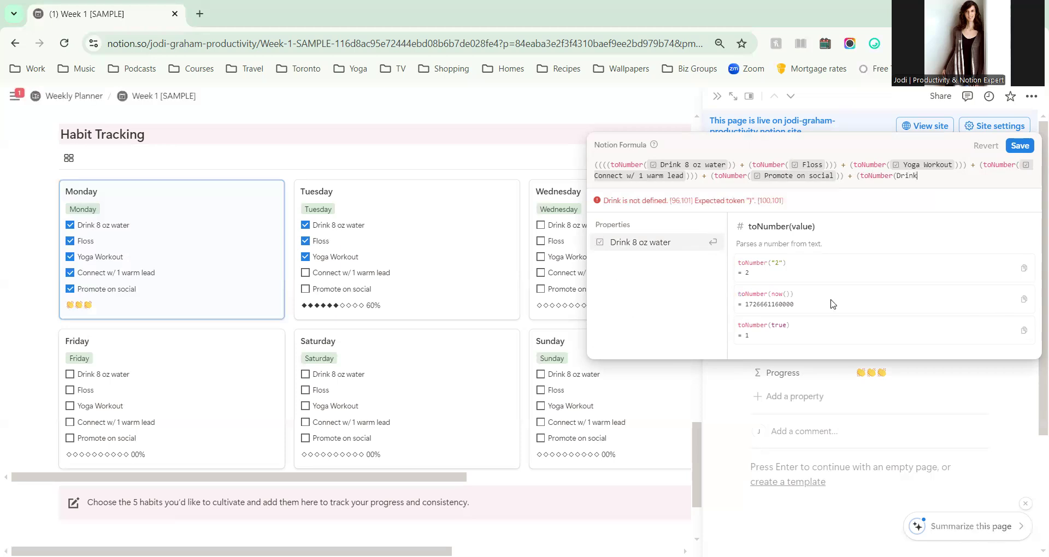
pyautogui.click(633, 245)
# Step: Remove the added term from the Total Done formula and close the formula editor without saving
pyautogui.moveTo(976, 176); pyautogui.dragTo(853, 177)
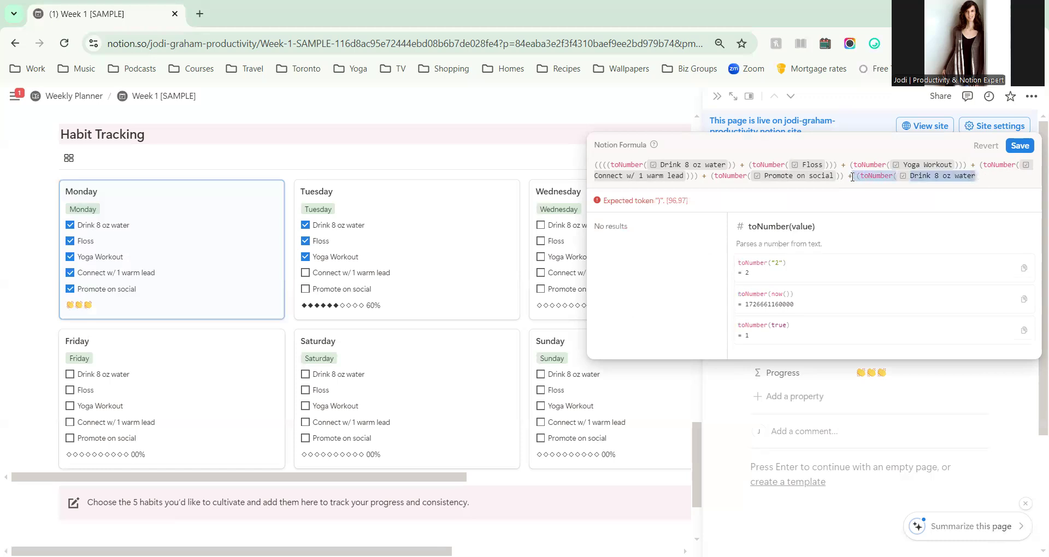
pyautogui.press('BackSpace')
pyautogui.press('BackSpace')
pyautogui.press('BackSpace')
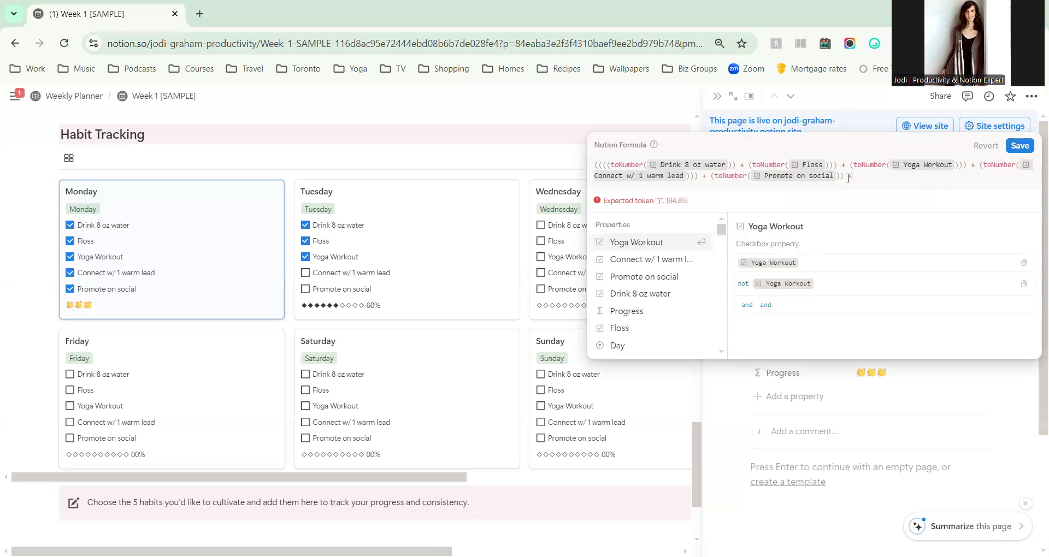
pyautogui.click(717, 480)
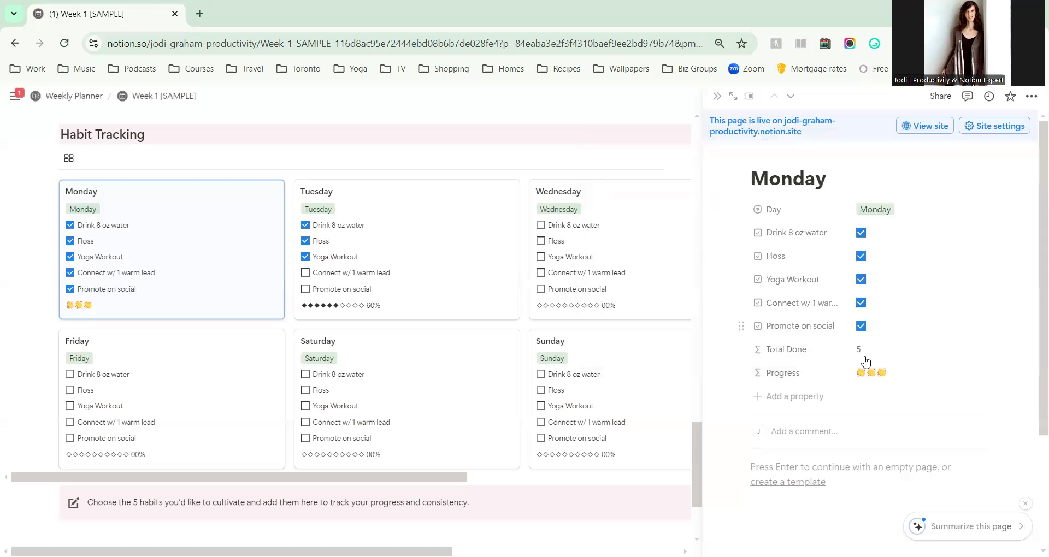
# Step: Uncheck Monday's Promote on social and Connect w/ 1 warm lead habits to test the total, and check both again
pyautogui.click(862, 328)
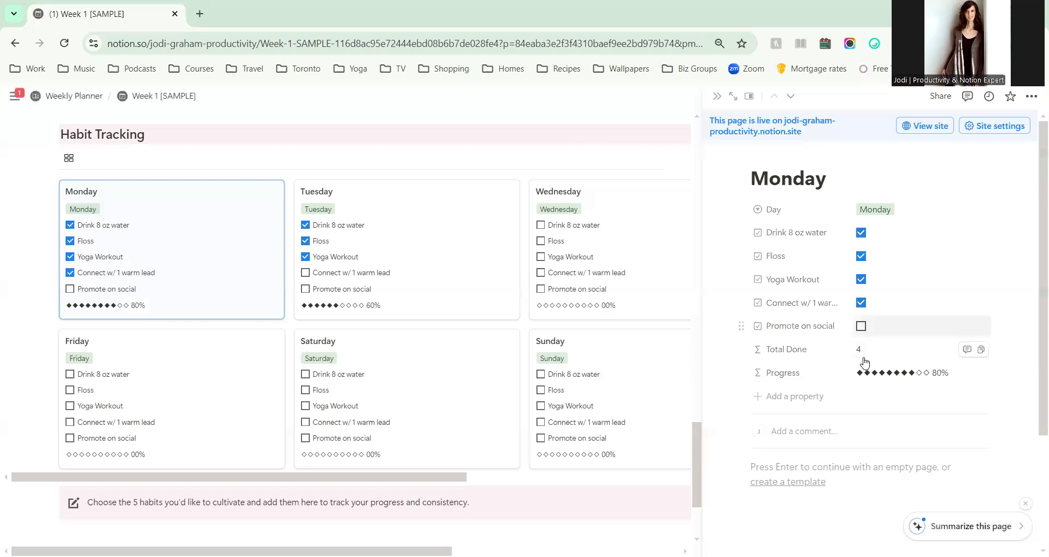
pyautogui.click(873, 304)
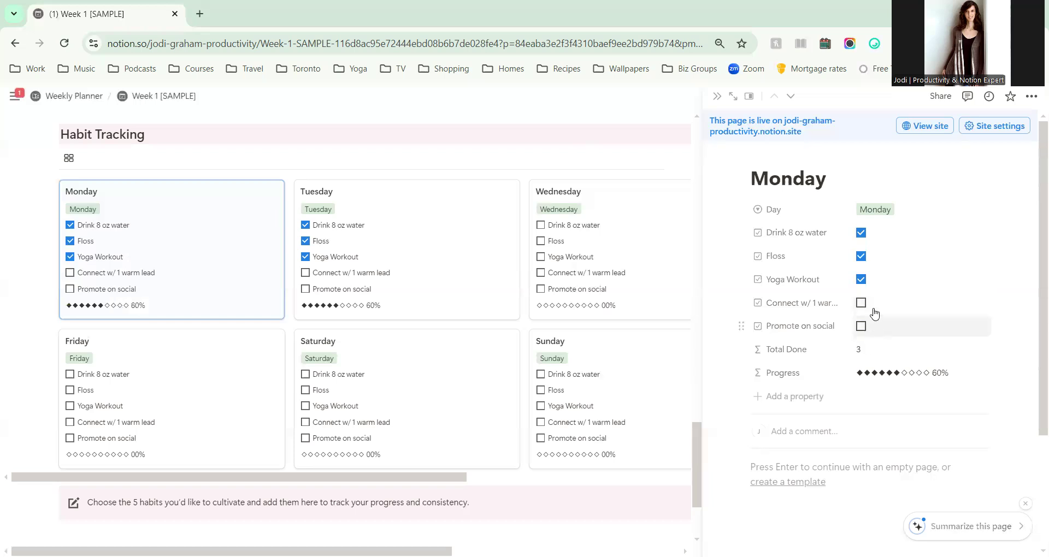
pyautogui.click(874, 305)
pyautogui.click(874, 328)
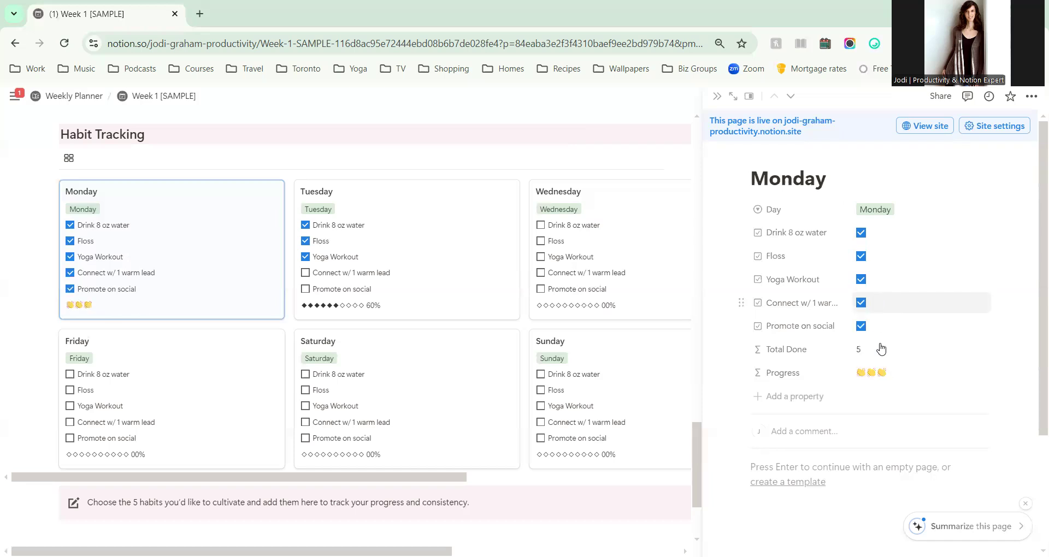
# Step: Examine how Monday's Progress formula uses Total Done, and close the formula without changes
pyautogui.click(910, 376)
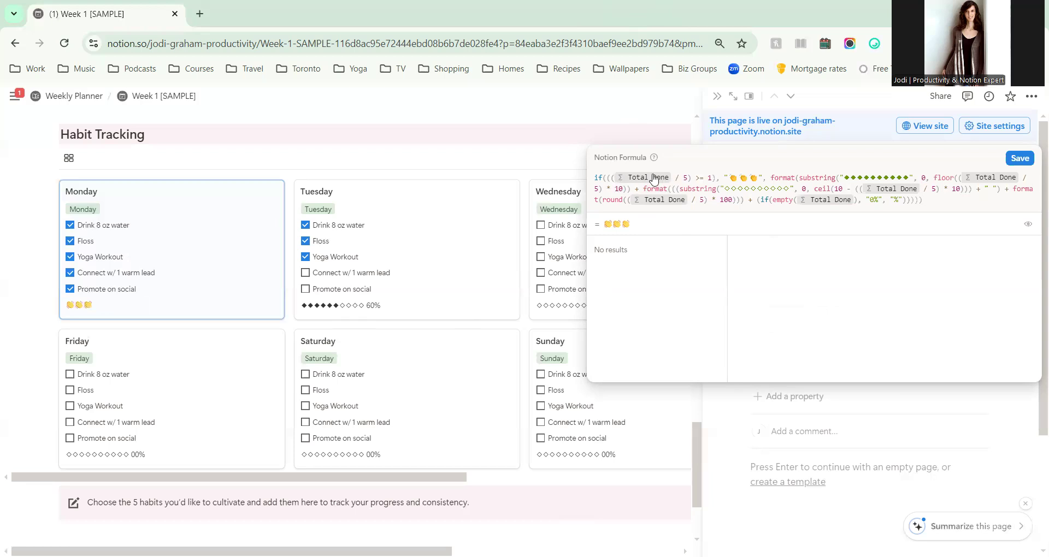
pyautogui.click(716, 431)
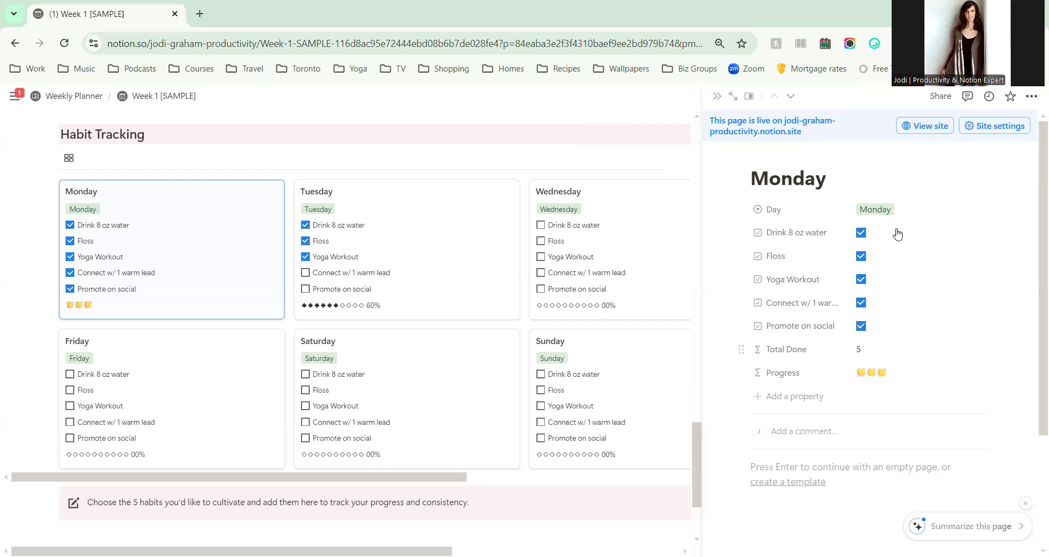
pyautogui.click(897, 374)
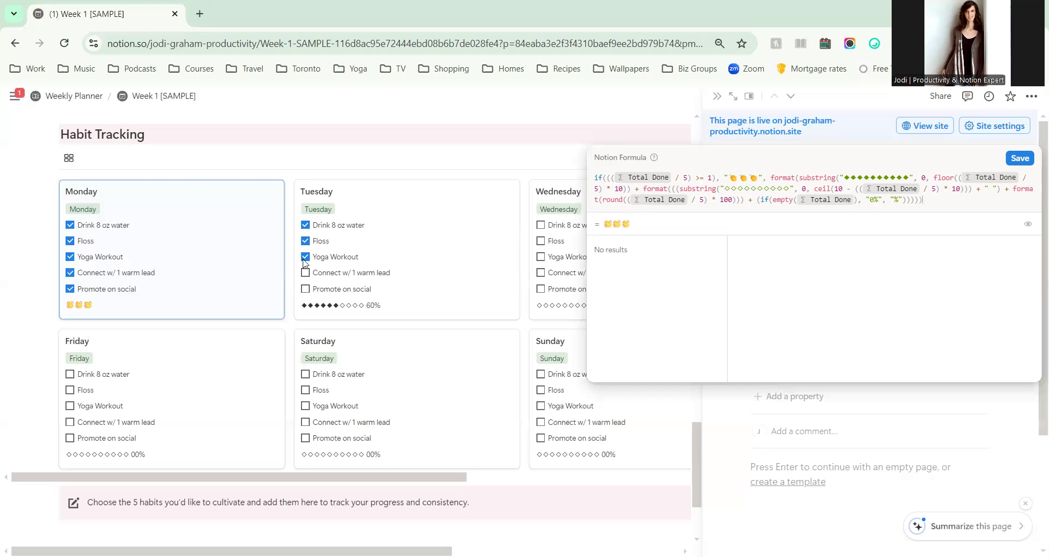
pyautogui.click(285, 279)
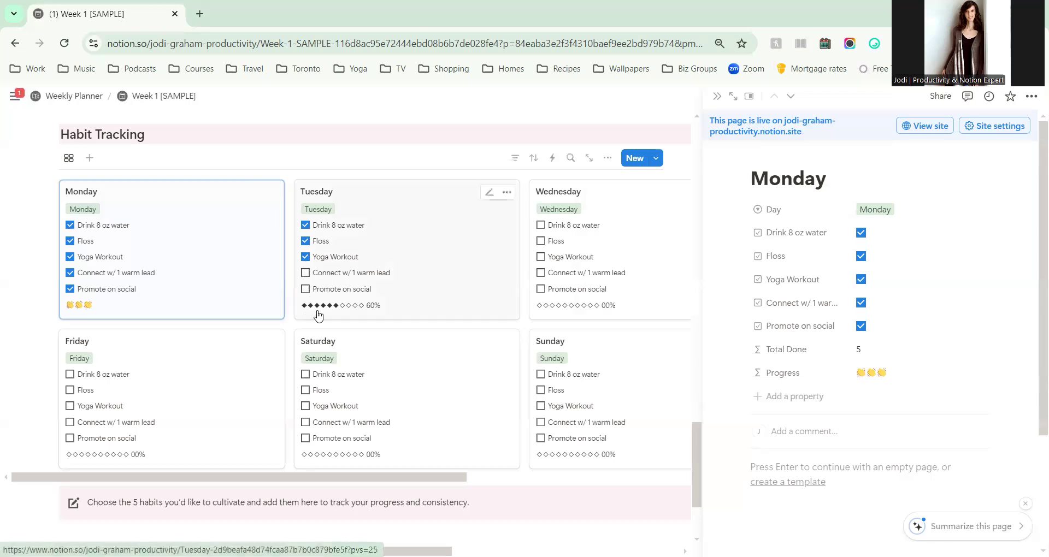
# Step: Uncheck the Yoga Workout habit on the Tuesday card
pyautogui.click(306, 257)
# Step: Try a minus sign in the ceil(10 - ...) part of Monday's Progress formula and close it without saving
pyautogui.click(907, 379)
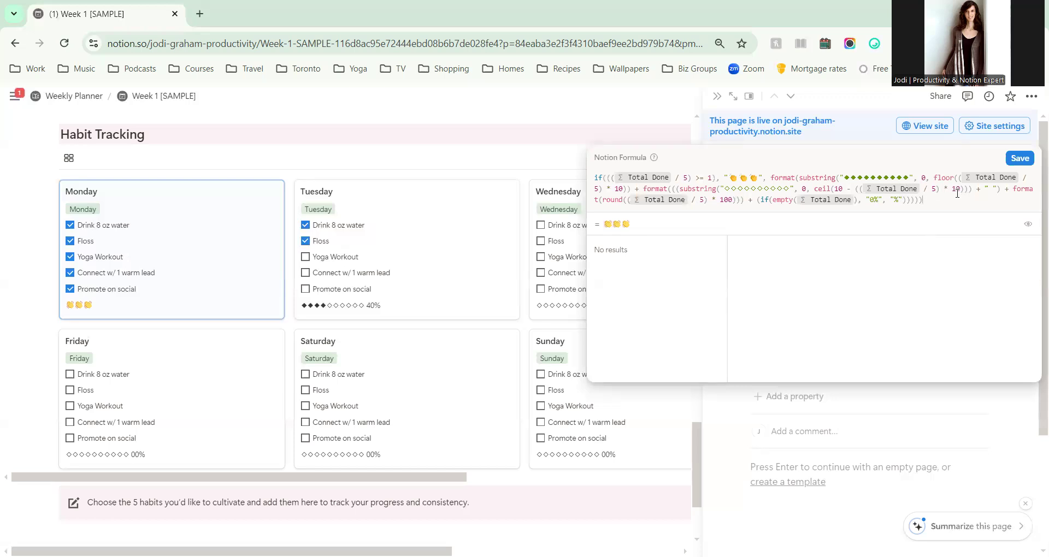
pyautogui.click(850, 189)
pyautogui.write('-')
pyautogui.click(849, 189)
pyautogui.write('-')
pyautogui.click(722, 480)
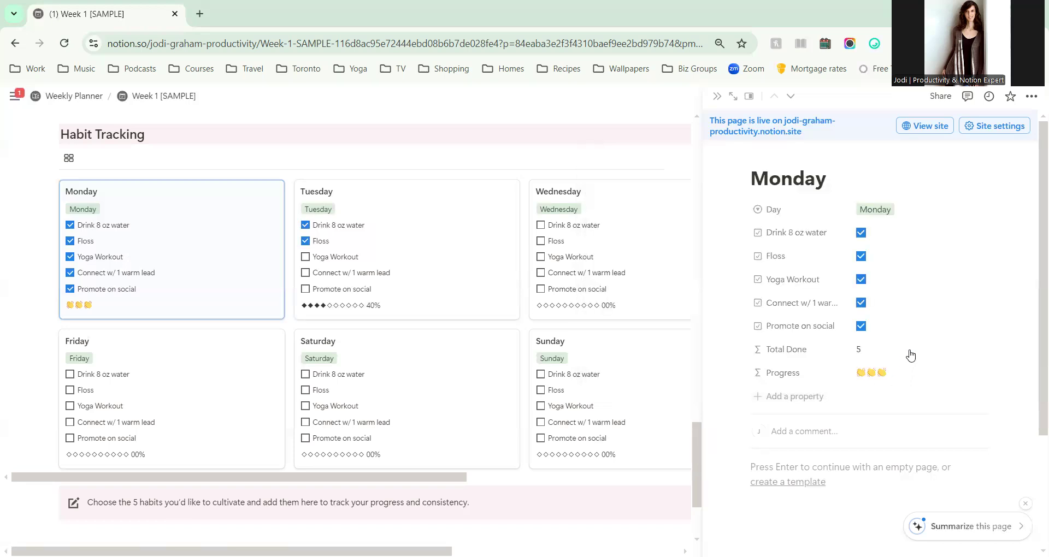
# Step: Review Monday's Total Done formula and Progress formula once more, closing each without changes
pyautogui.click(870, 356)
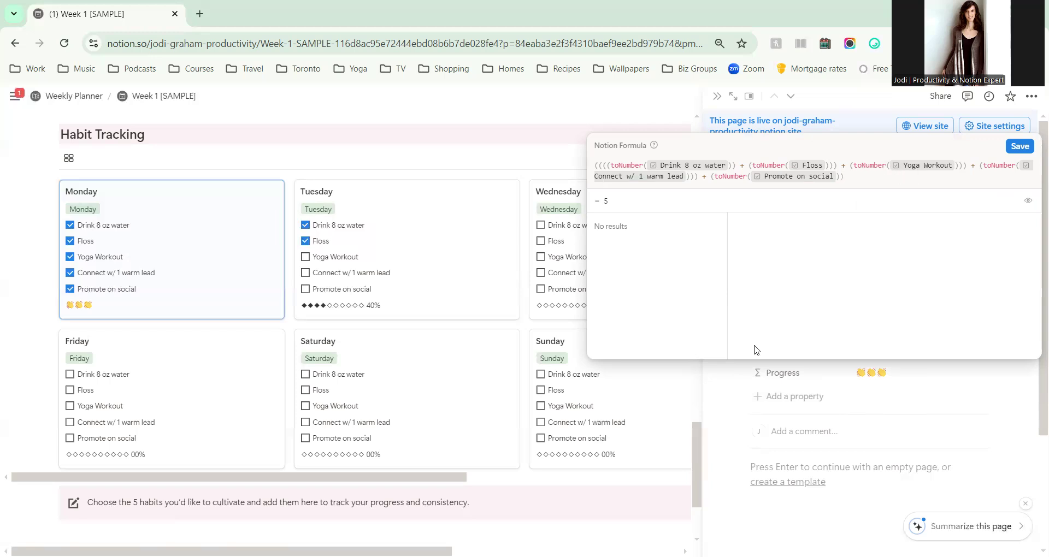
pyautogui.click(720, 404)
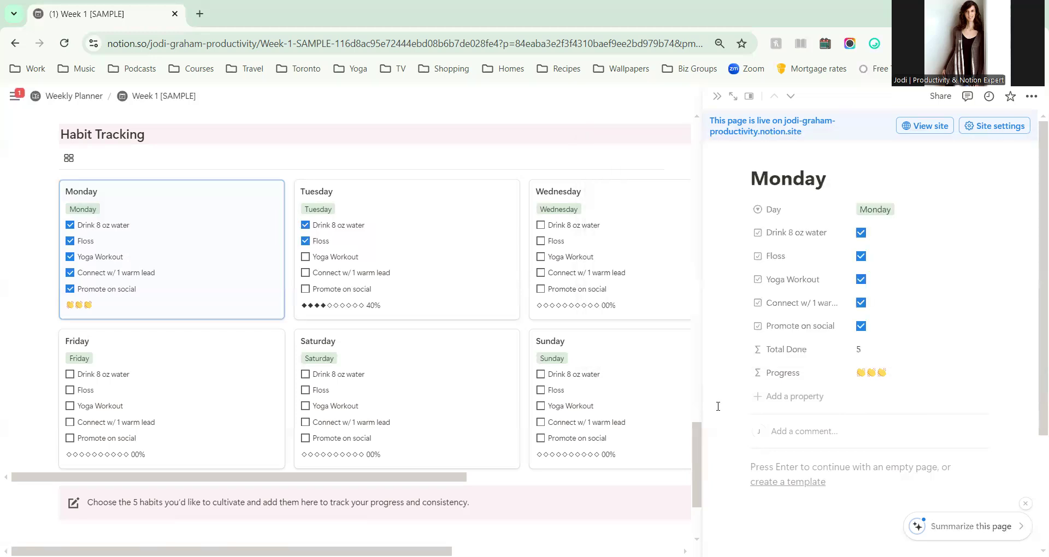
pyautogui.click(901, 378)
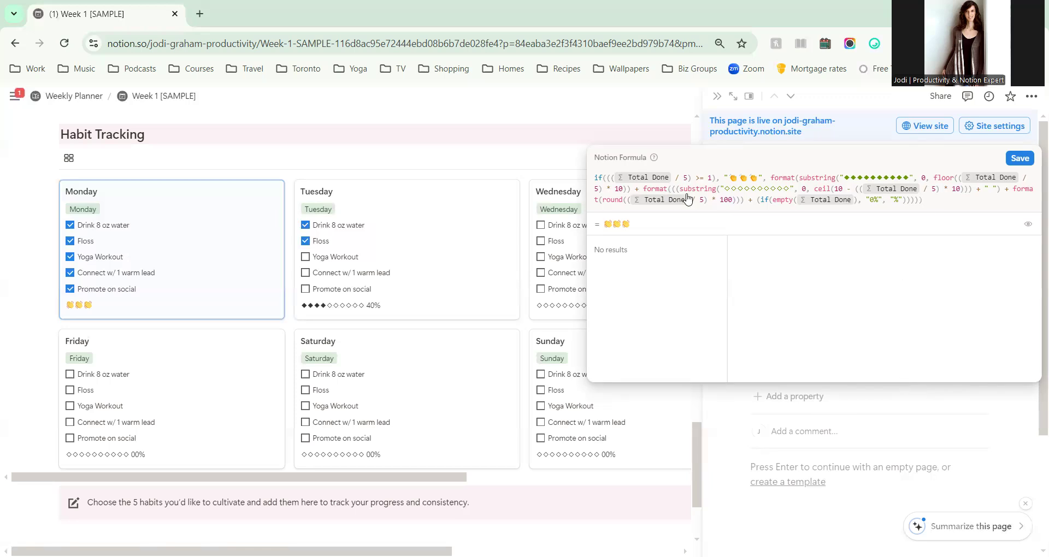
pyautogui.click(717, 454)
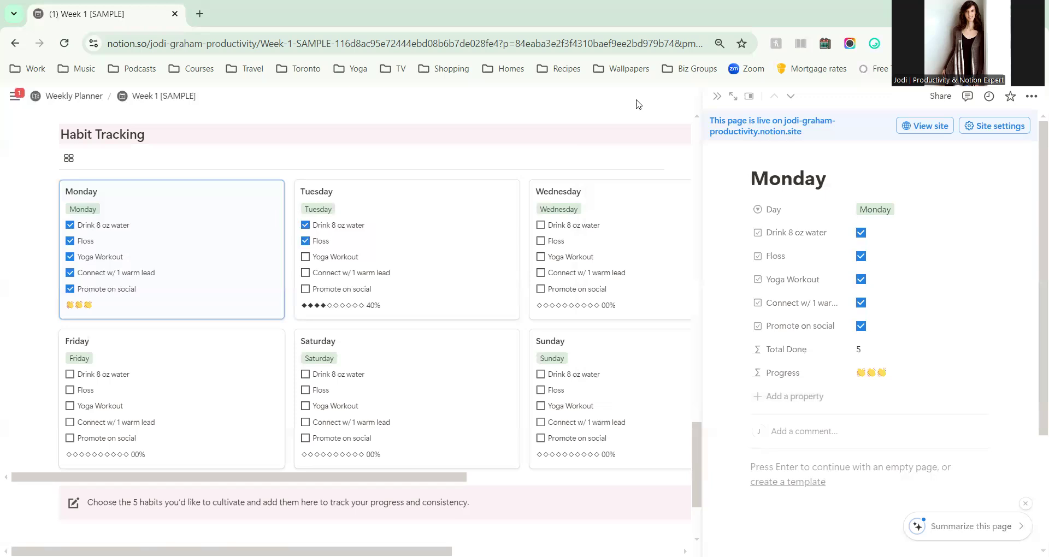